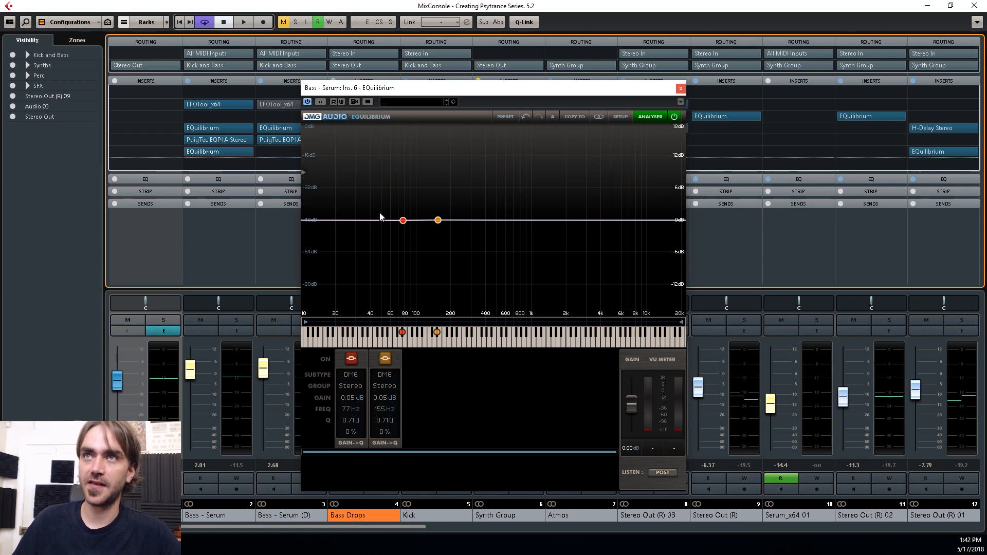
Add a third peak band at about 367 Hz to the Bass - Serum EQuilibrium and bypass it.
click(403, 221)
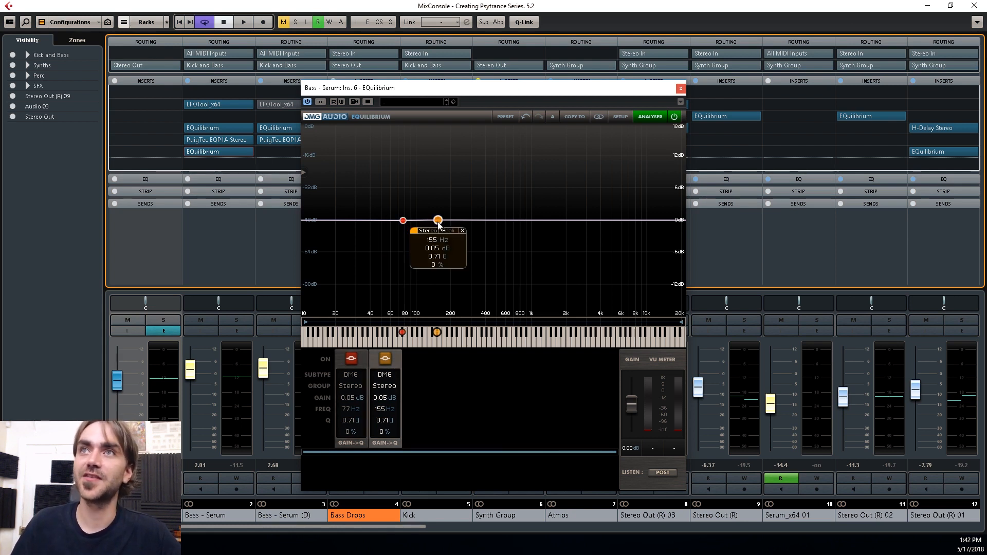
double_click(480, 220)
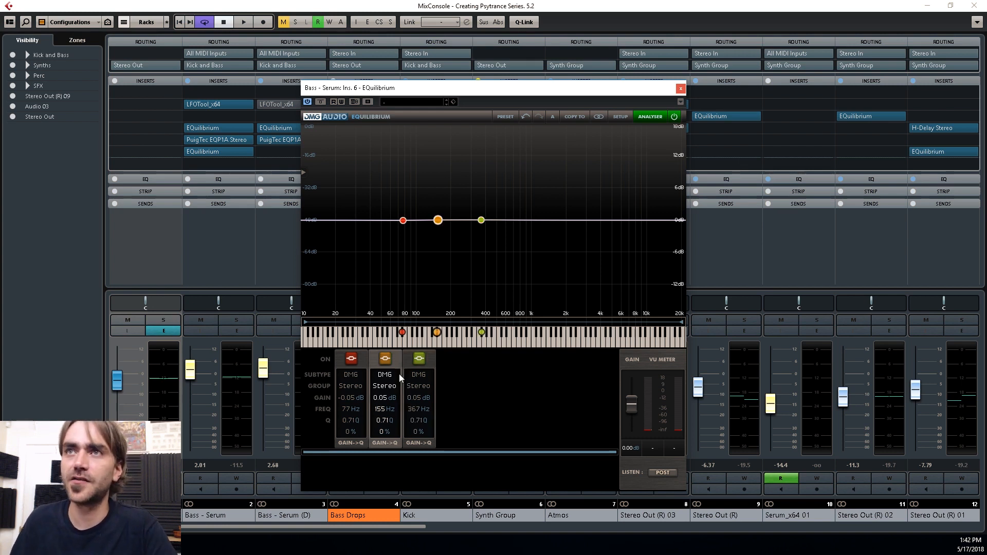
click(421, 361)
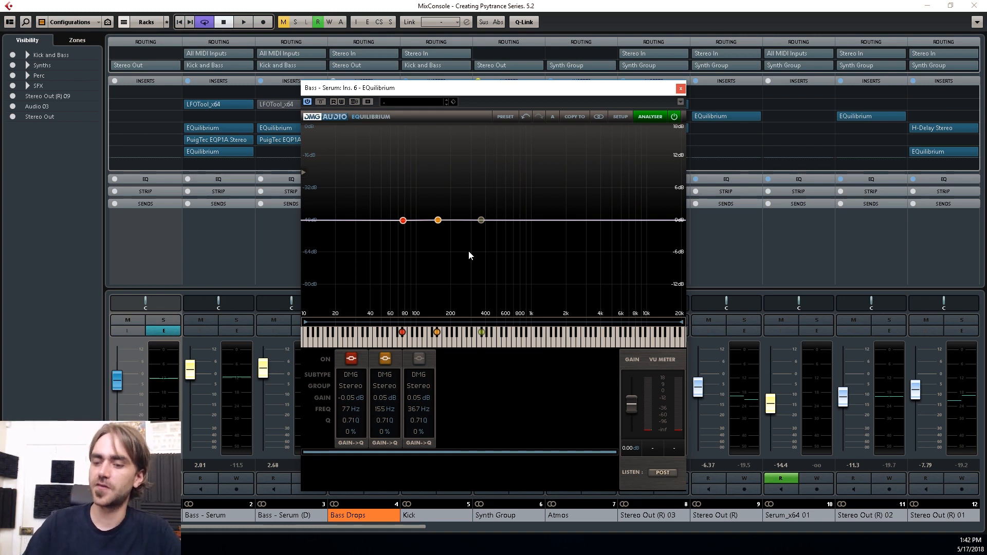
During playback, move the bass EQ's bypassed third band onto the third harmonic peak at about 229 Hz.
key(space)
mouse_move(480, 222)
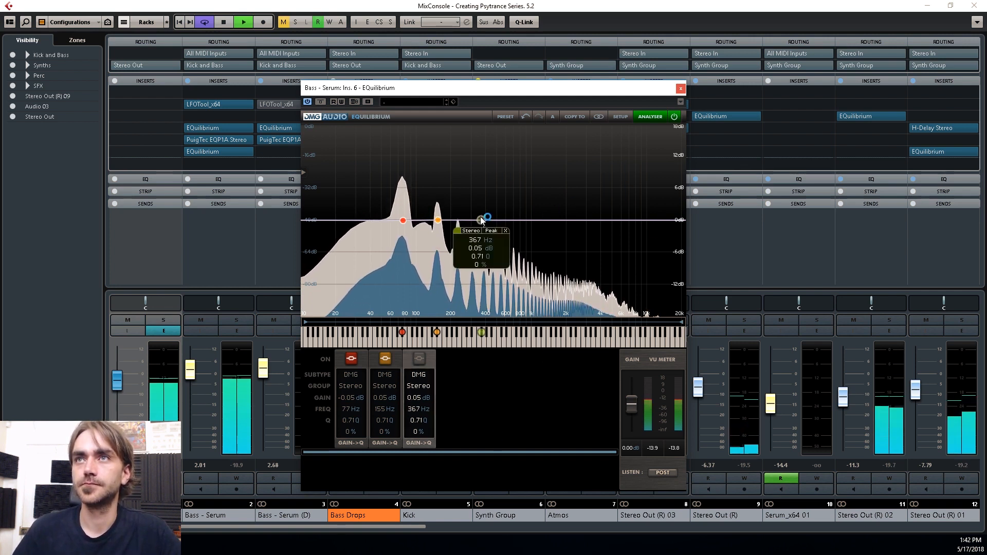
drag(480, 218, 457, 220)
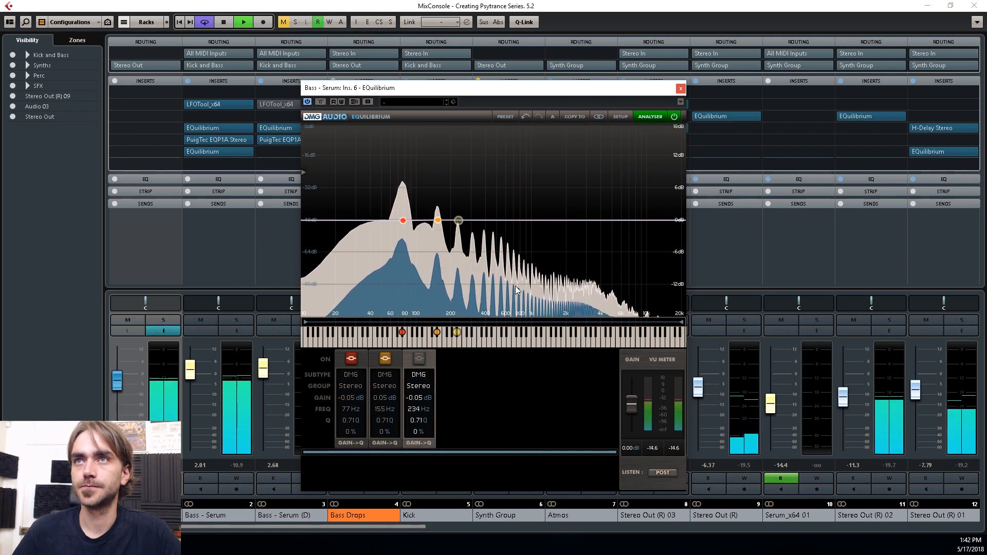
mouse_move(458, 223)
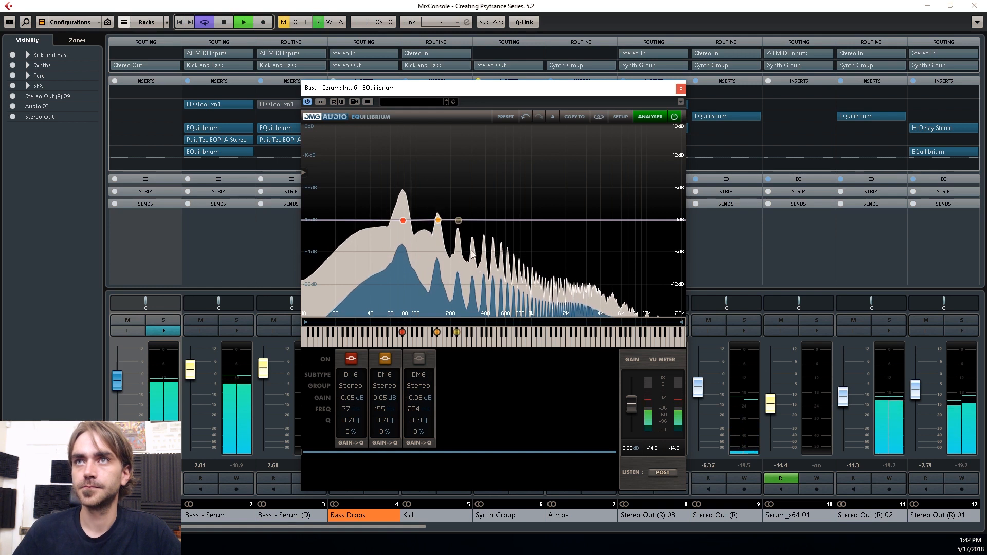
drag(459, 221, 457, 221)
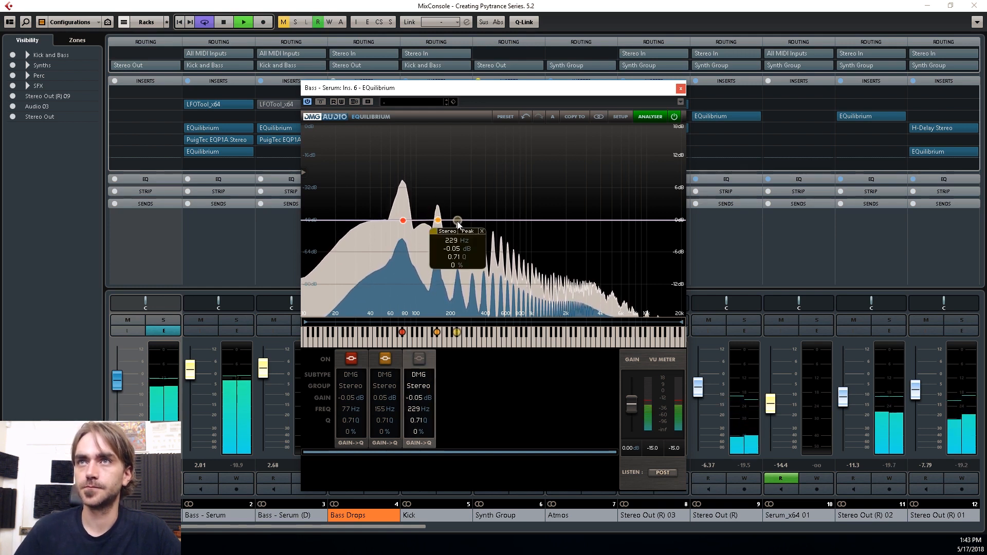
key(space)
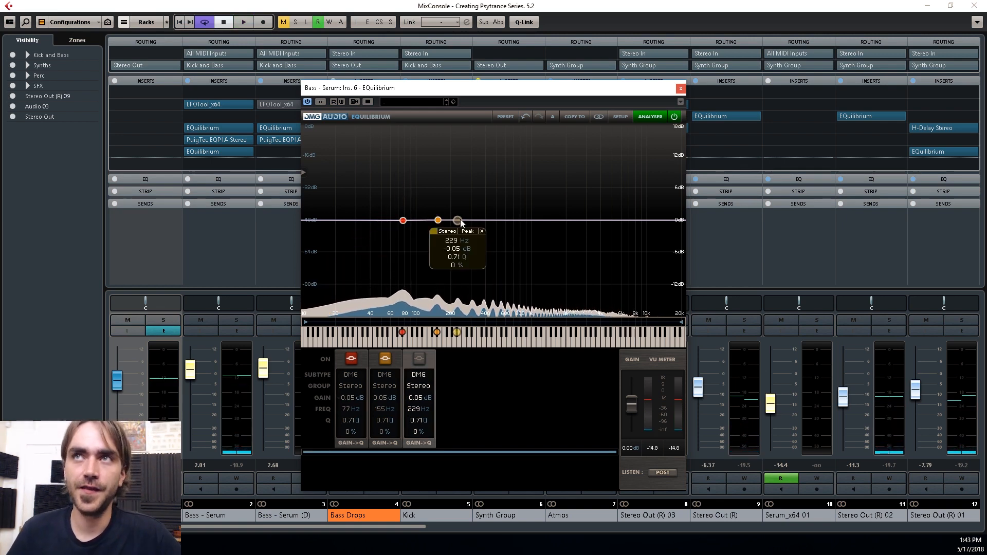
Open the Kick channel's EQuilibrium and place it beside the Bass - Serum EQ window.
drag(484, 90, 733, 108)
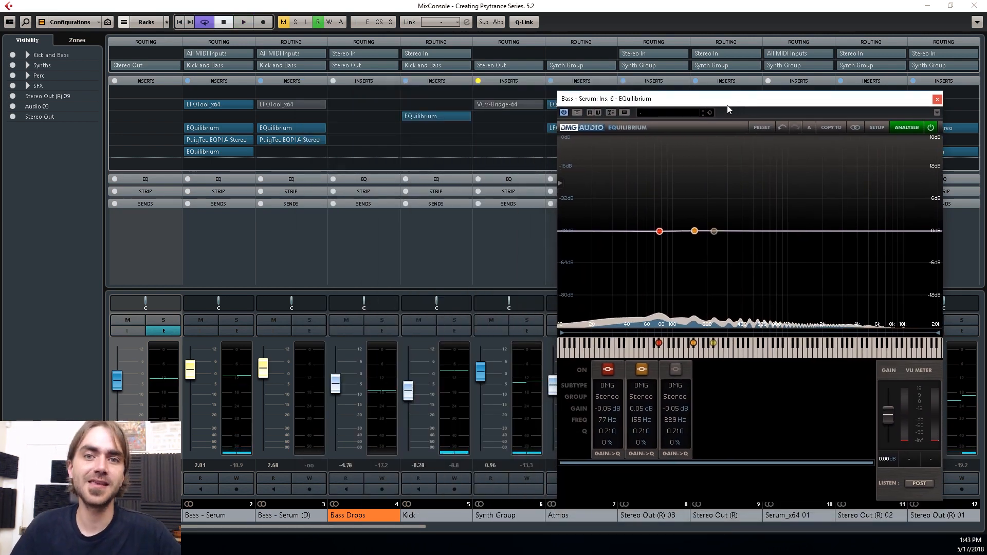
click(415, 115)
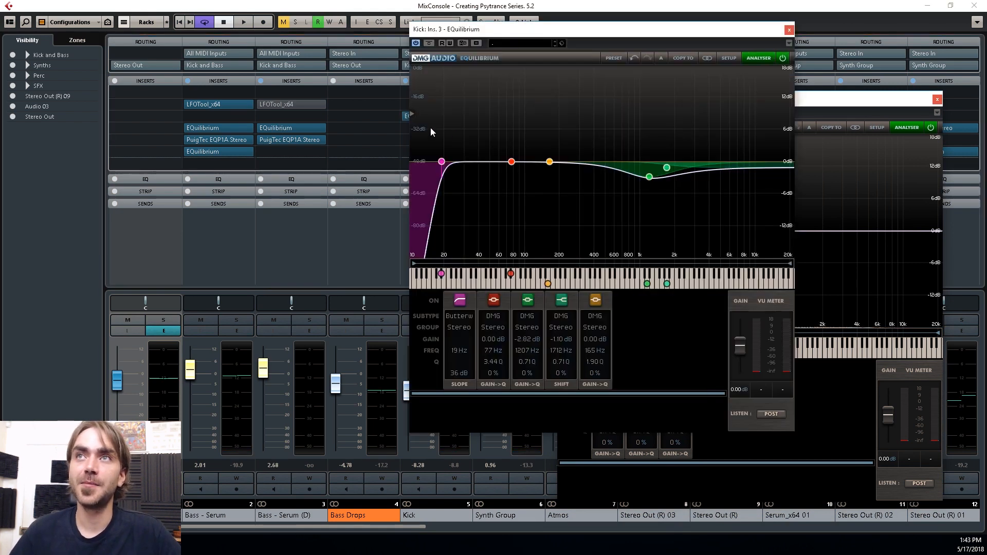
drag(589, 34, 348, 63)
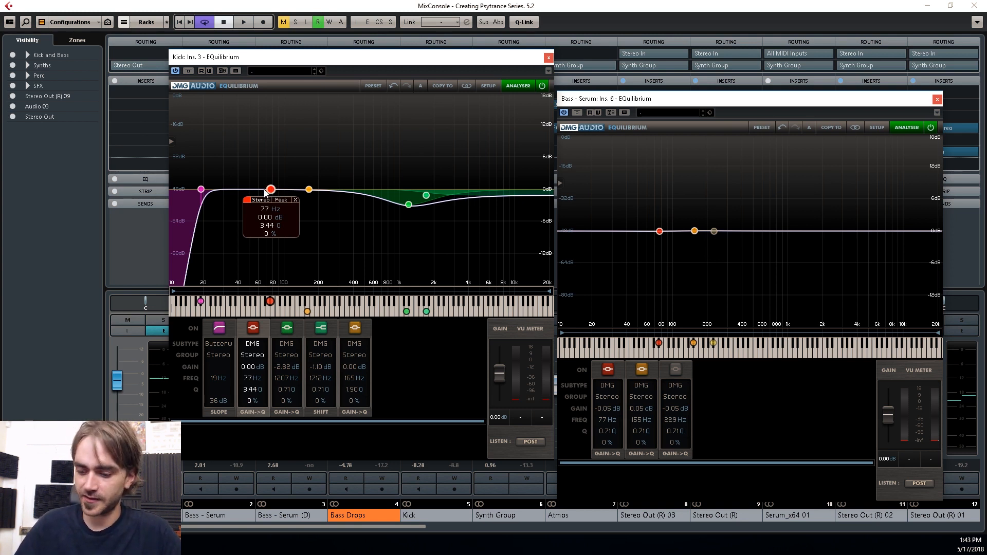
Solo the kick and bass group and play it with both EQ windows arranged side by side.
drag(429, 49, 712, 50)
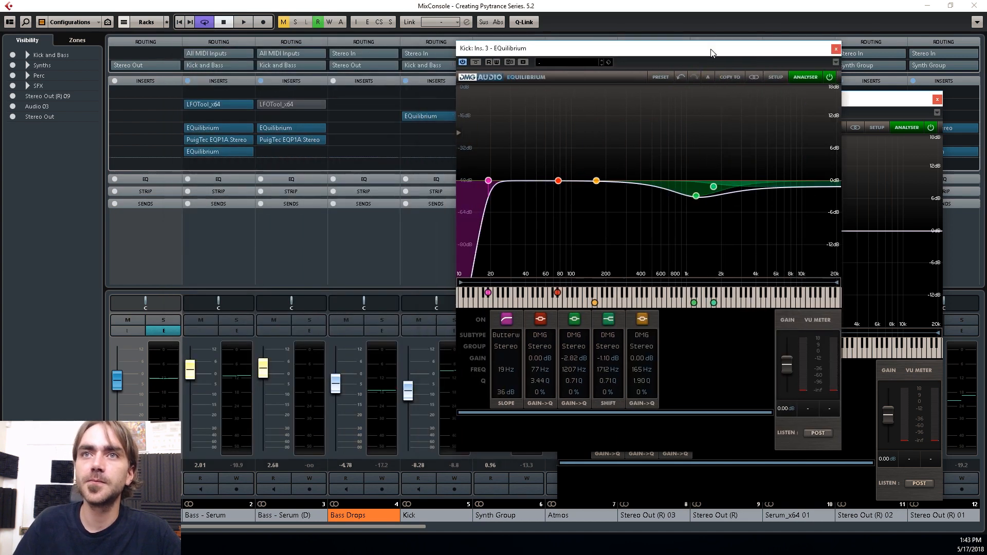
click(148, 320)
key(space)
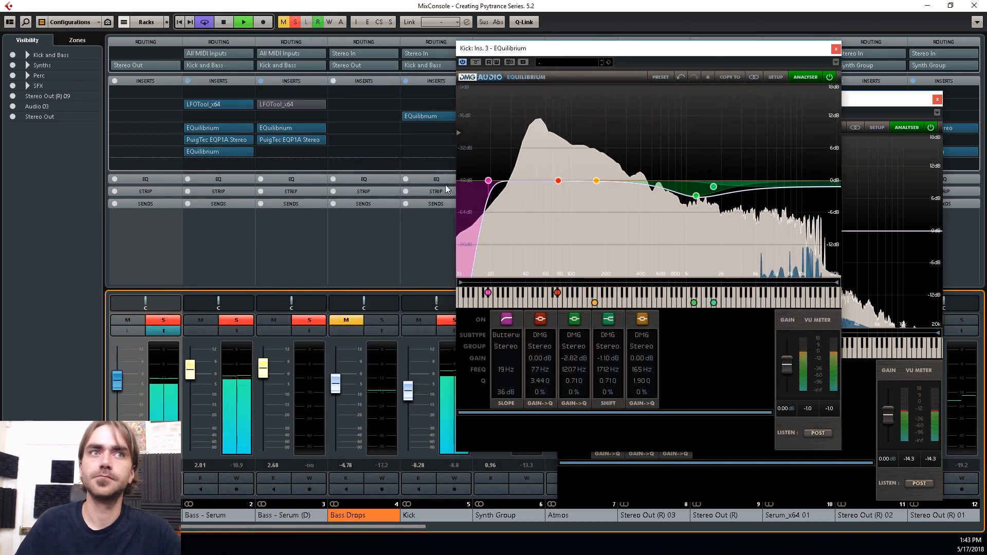
drag(657, 57, 306, 50)
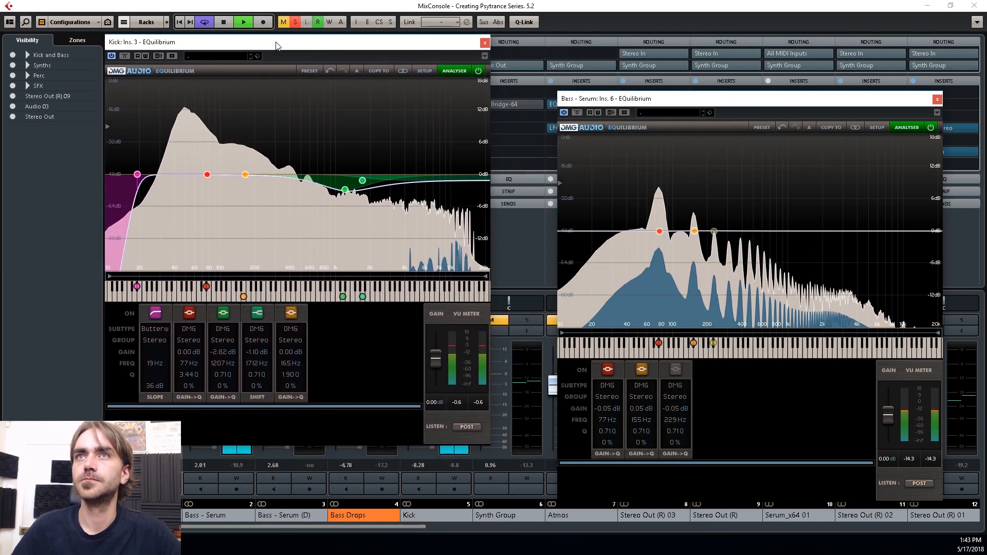
Cut the kick EQ's 77 Hz band to -1.82 dB and its 165 Hz band to -2.02 dB.
mouse_move(207, 175)
drag(208, 176, 209, 183)
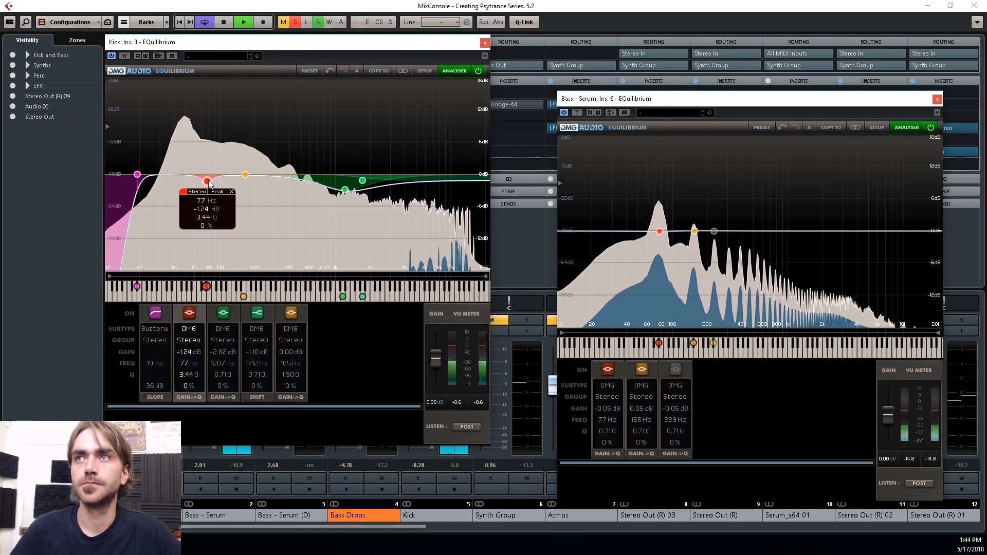
scroll(191, 351, down, 3)
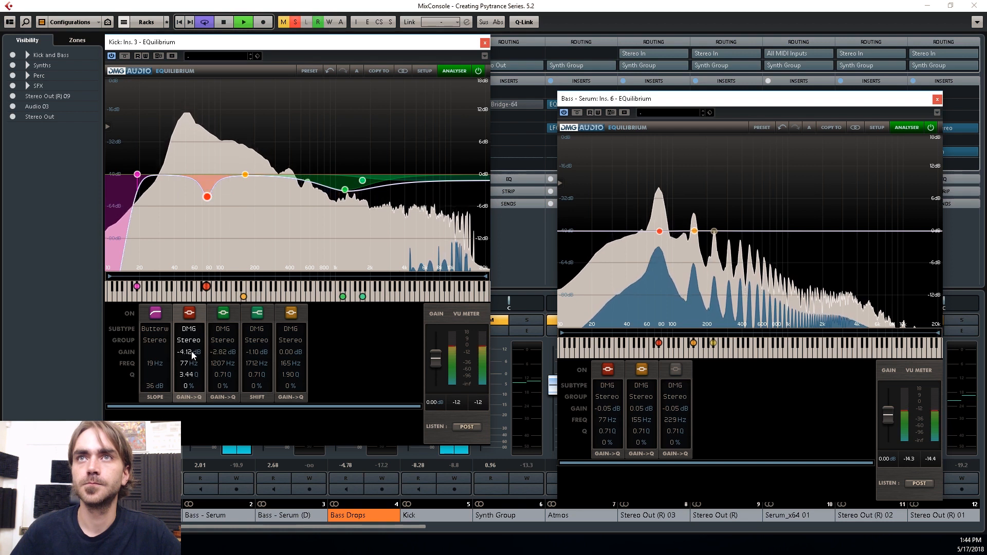
scroll(191, 353, up, 2)
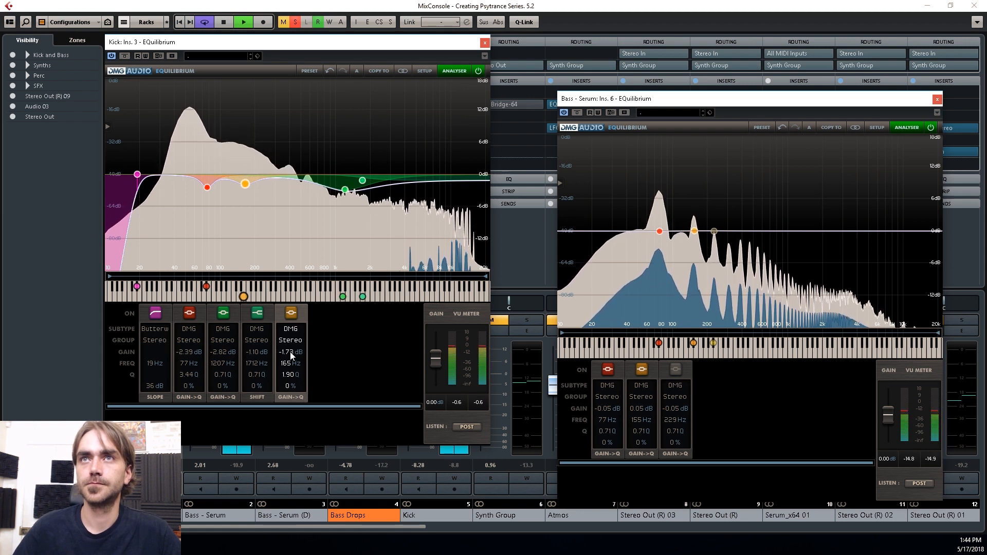
scroll(290, 353, down, 4)
scroll(290, 352, up, 2)
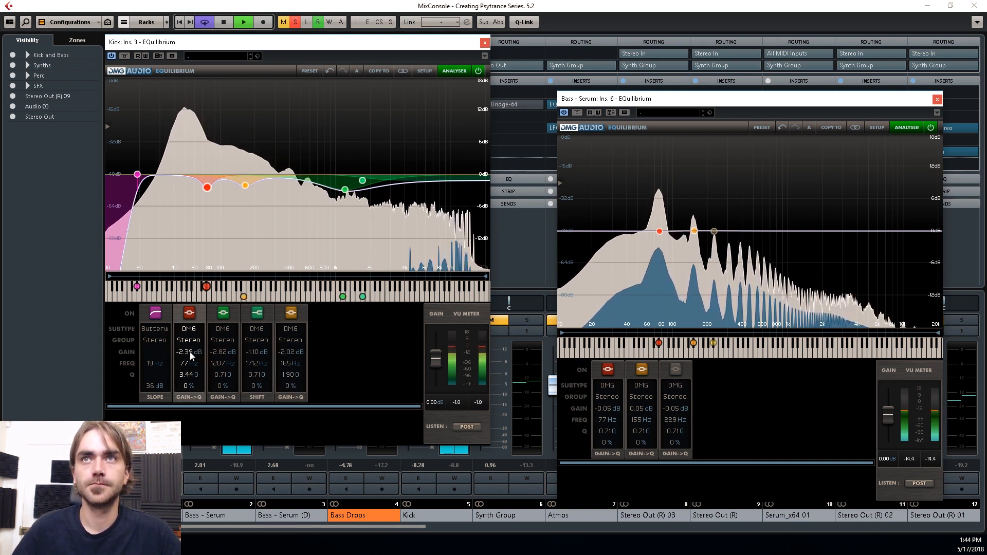
scroll(190, 351, up, 1)
scroll(190, 352, up, 1)
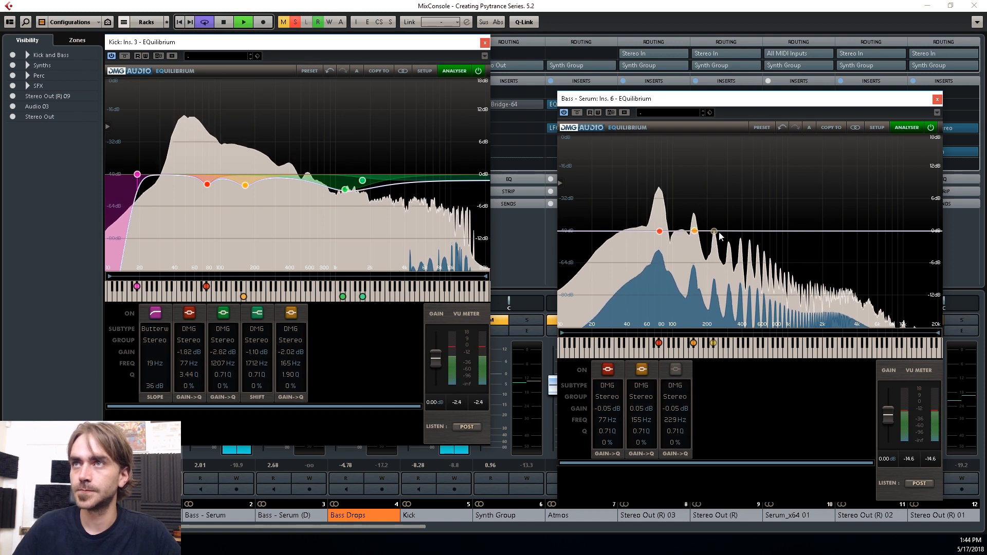
Add a peak band to the kick EQ at 229 Hz, matching the bass's third harmonic, with a Q of 2.88.
mouse_move(715, 233)
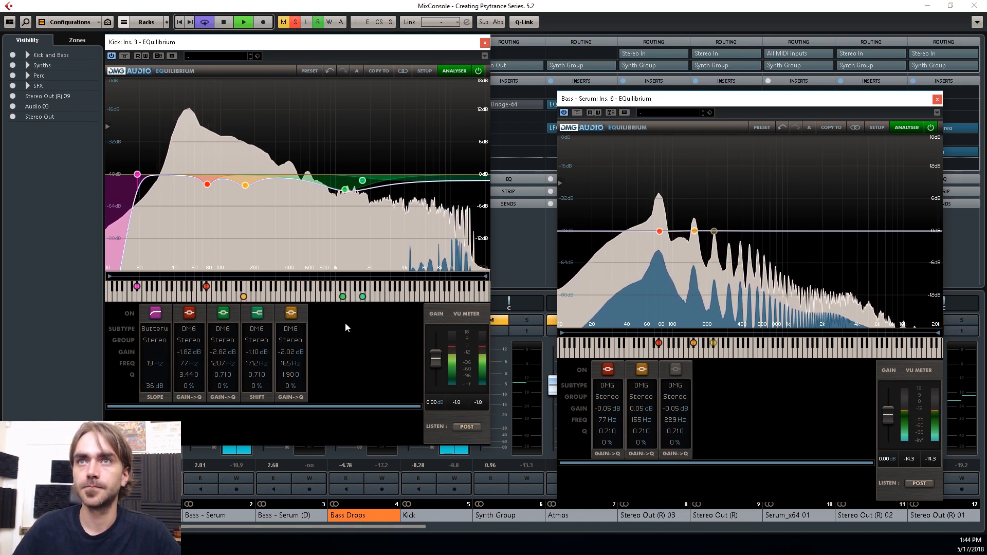
double_click(272, 177)
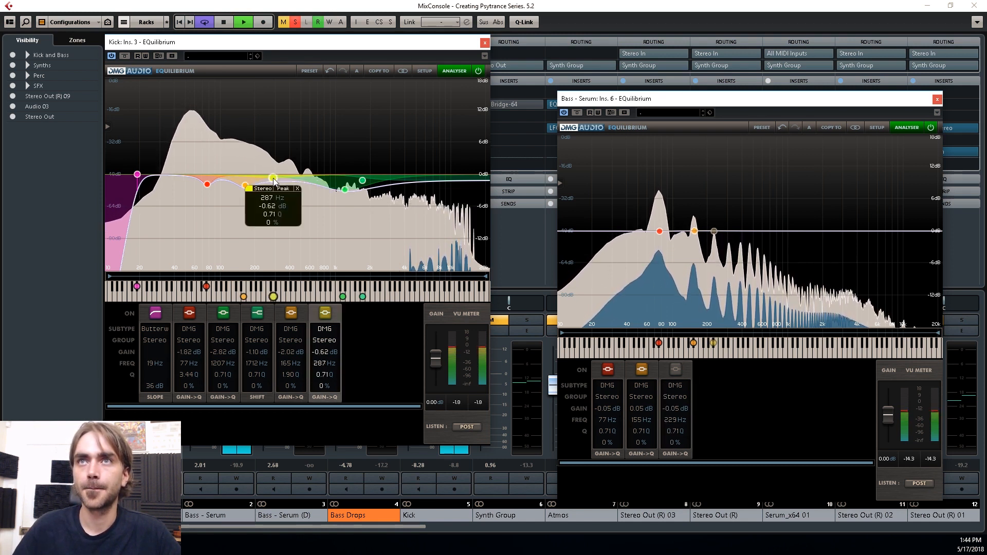
drag(270, 179, 262, 185)
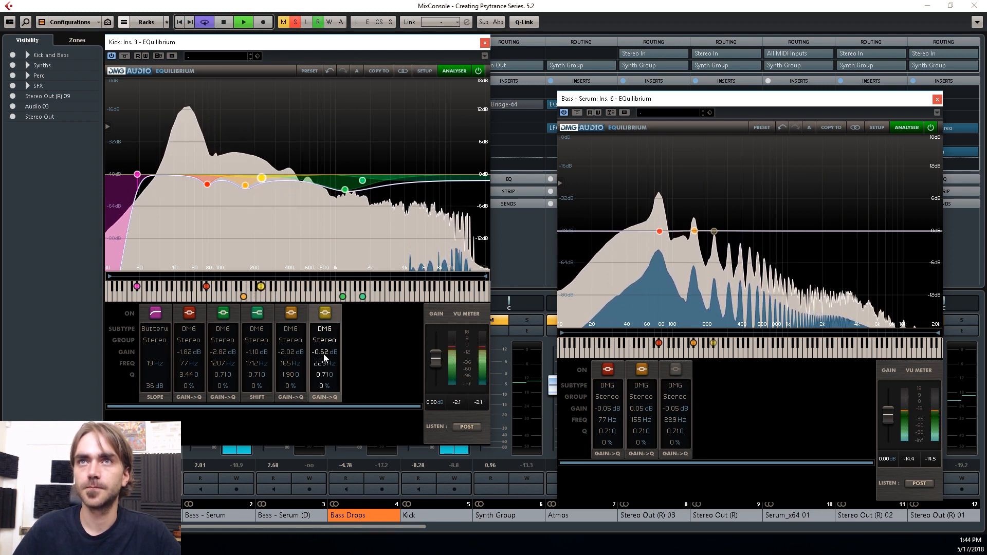
scroll(261, 180, up, 6)
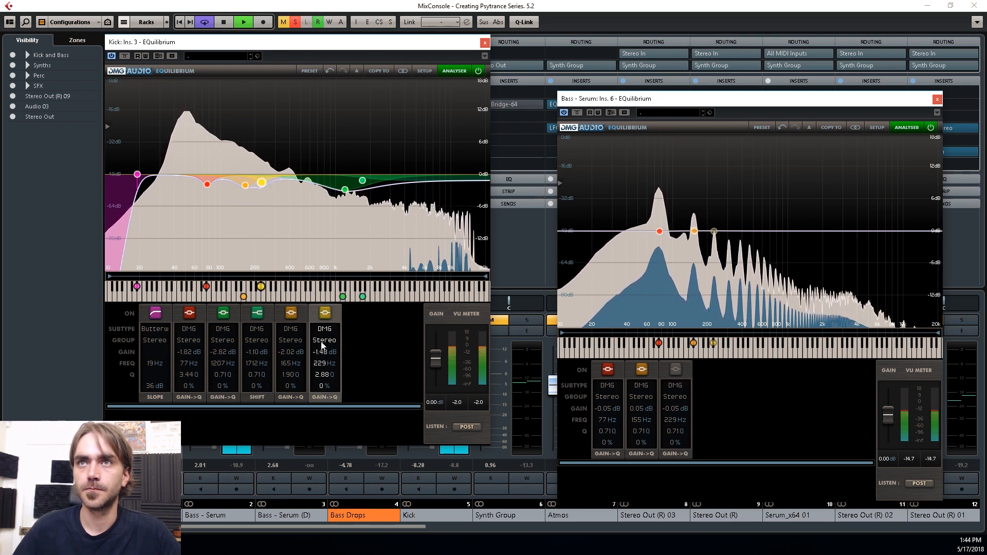
Try gain cuts down to about -6 dB on the kick's 229 Hz band, and bypass the band with its gain at -0.62 dB.
scroll(325, 353, down, 5)
scroll(325, 352, down, 6)
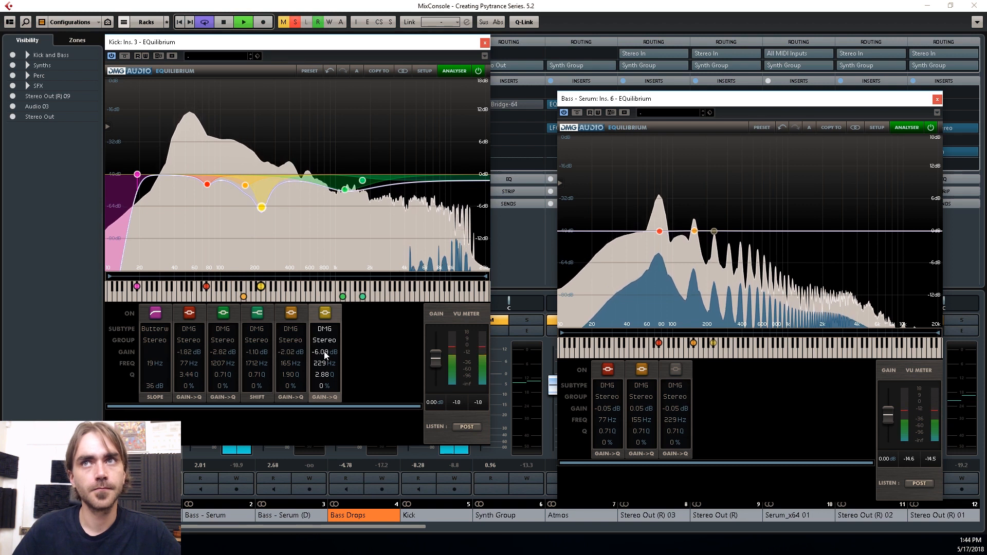
scroll(325, 353, up, 7)
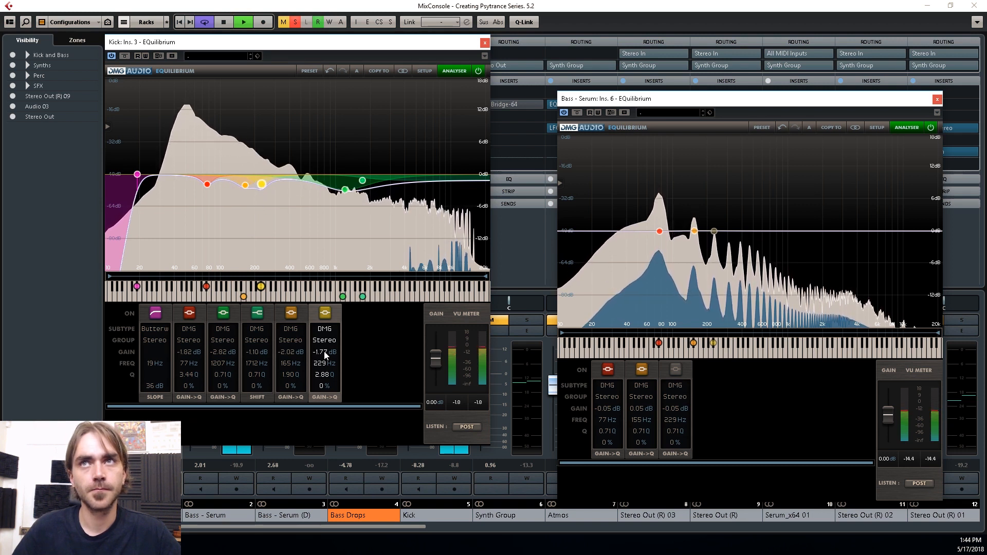
click(325, 314)
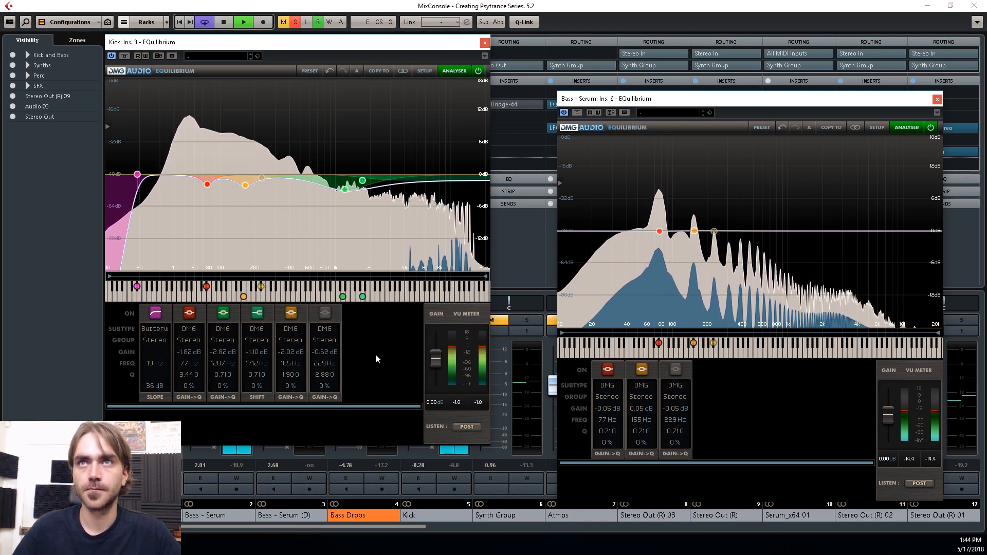
key(space)
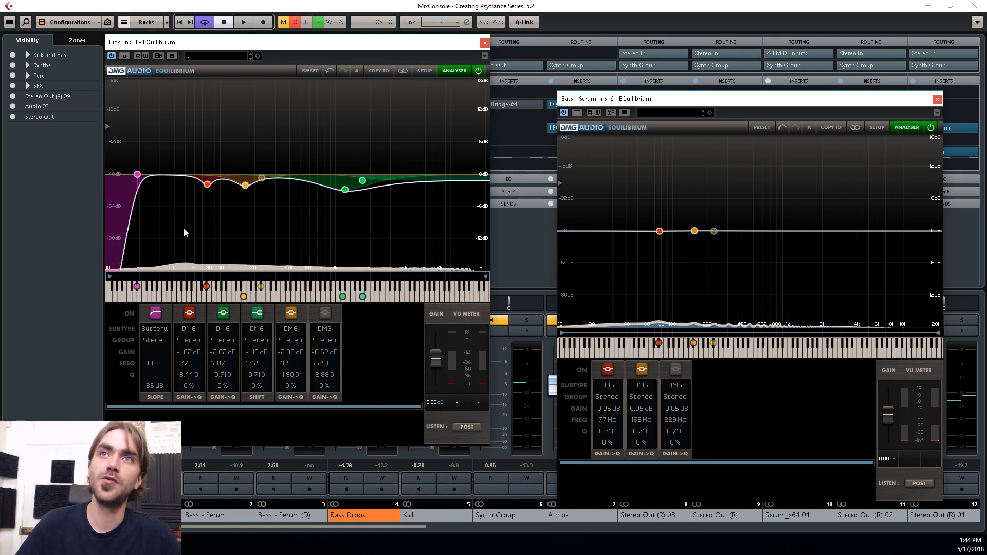
Close the Kick and Bass - Serum EQuilibrium windows.
mouse_move(217, 189)
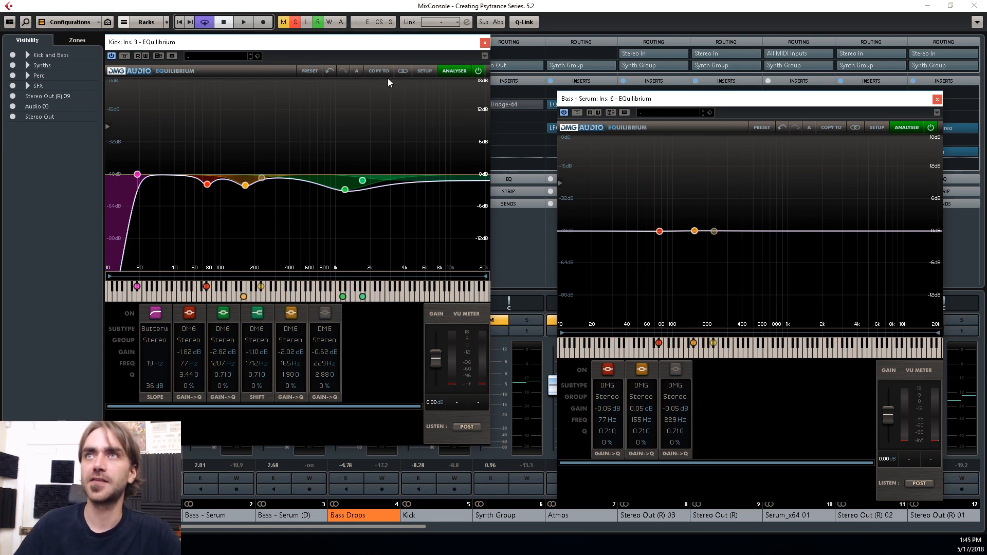
click(484, 42)
click(937, 99)
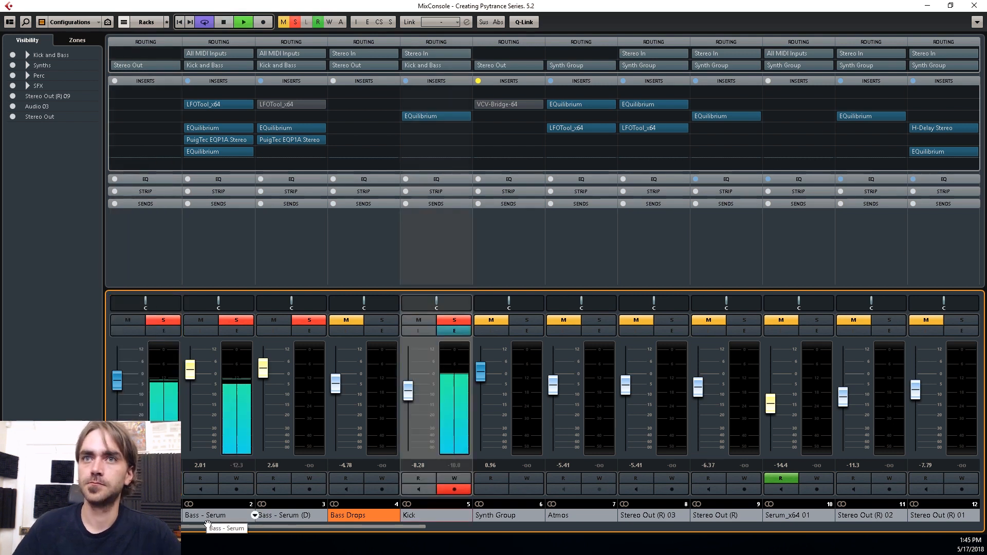
Take the Bass - Serum channel out of solo to hear the kick without it, and select the soloed group channel.
click(208, 516)
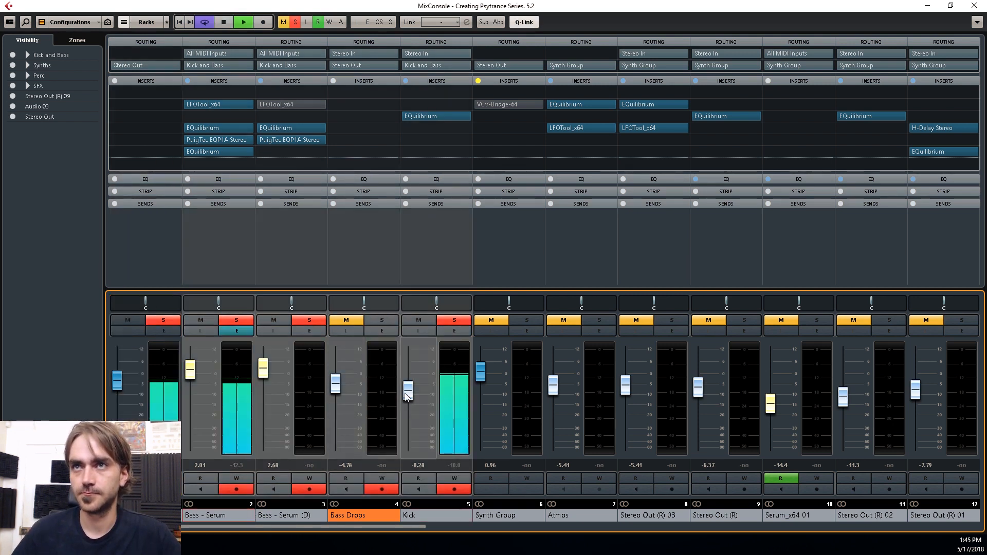
click(234, 319)
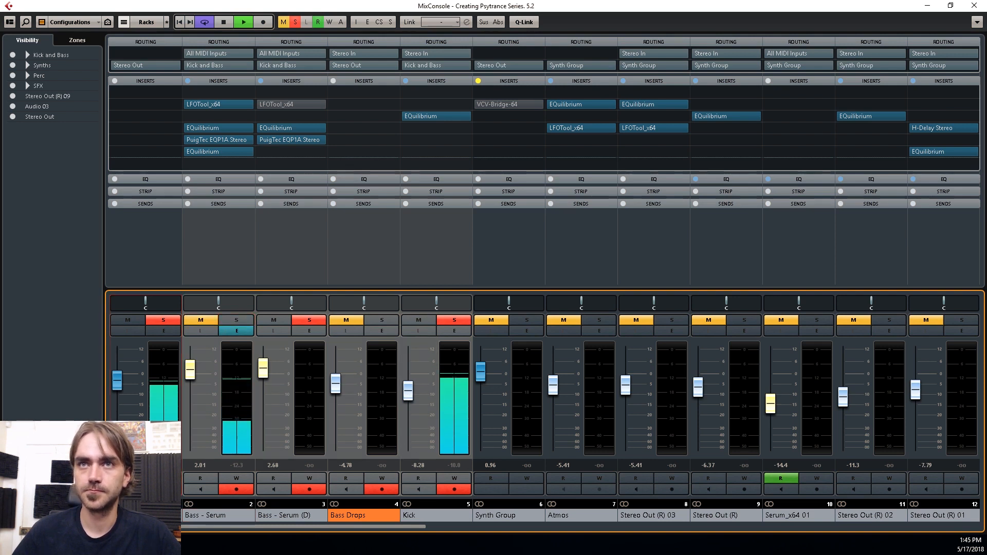
click(168, 420)
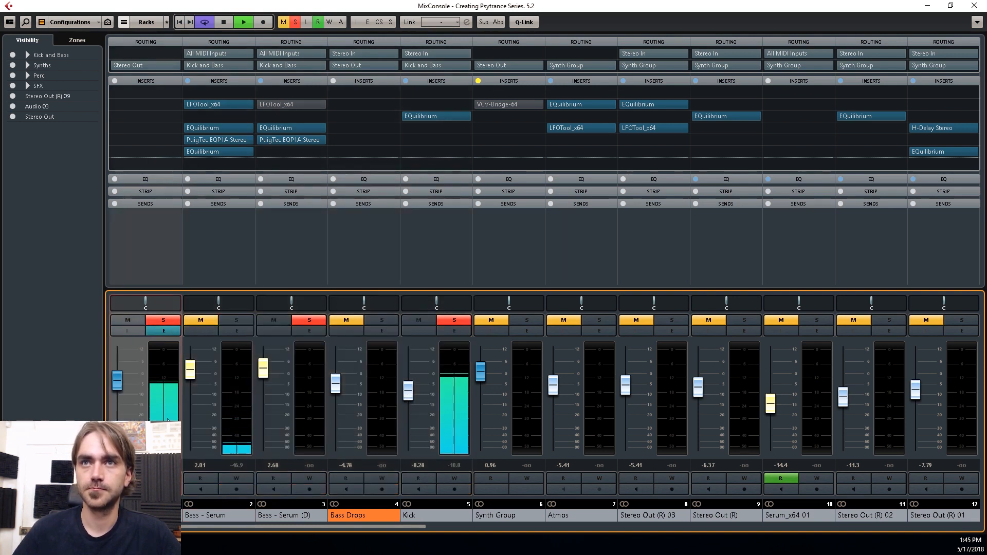
Restart playback and raise the Kick channel's fader to about -7.13 dB.
key(space)
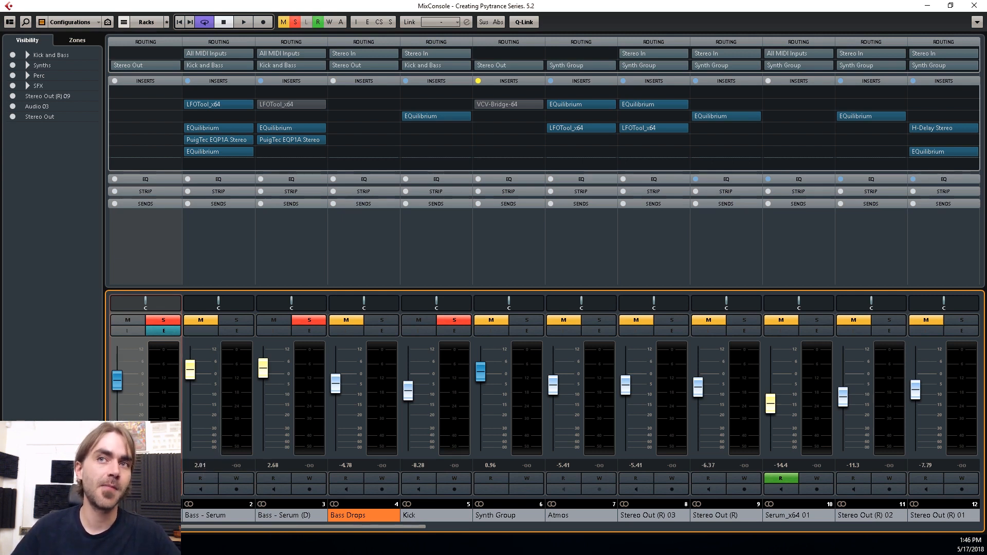
key(space)
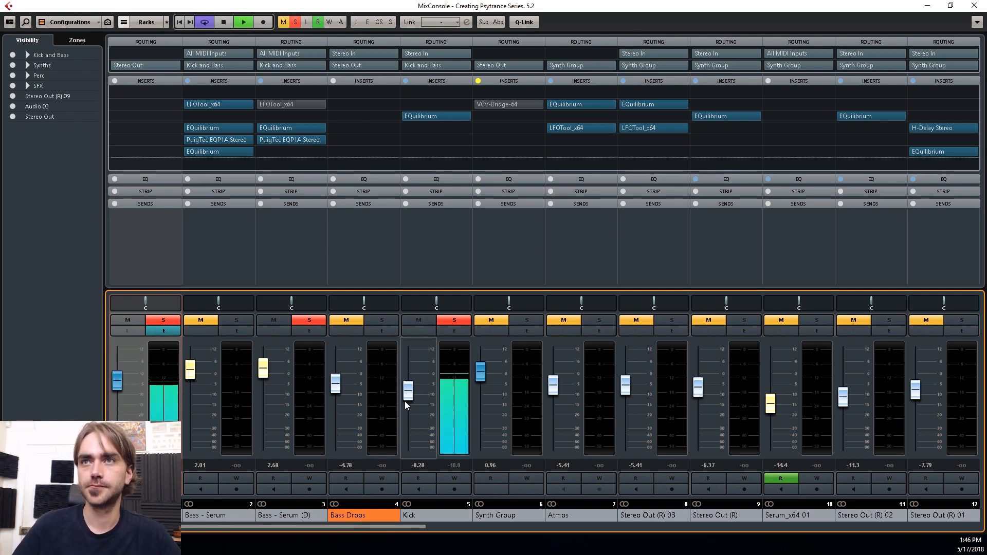
drag(409, 397, 409, 396)
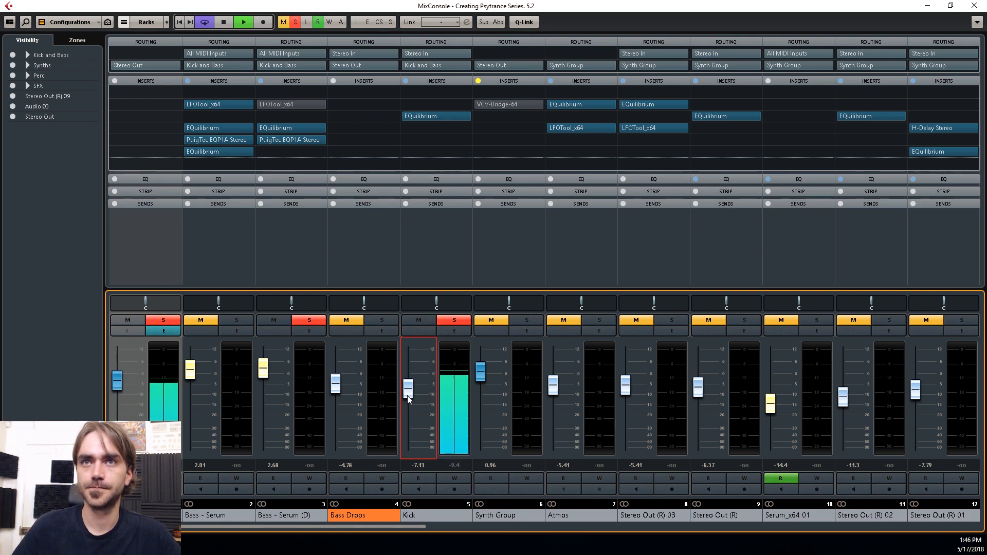
Fine-tune the Kick channel's fader to -7.03 dB and stop playback.
scroll(407, 395, down, 1)
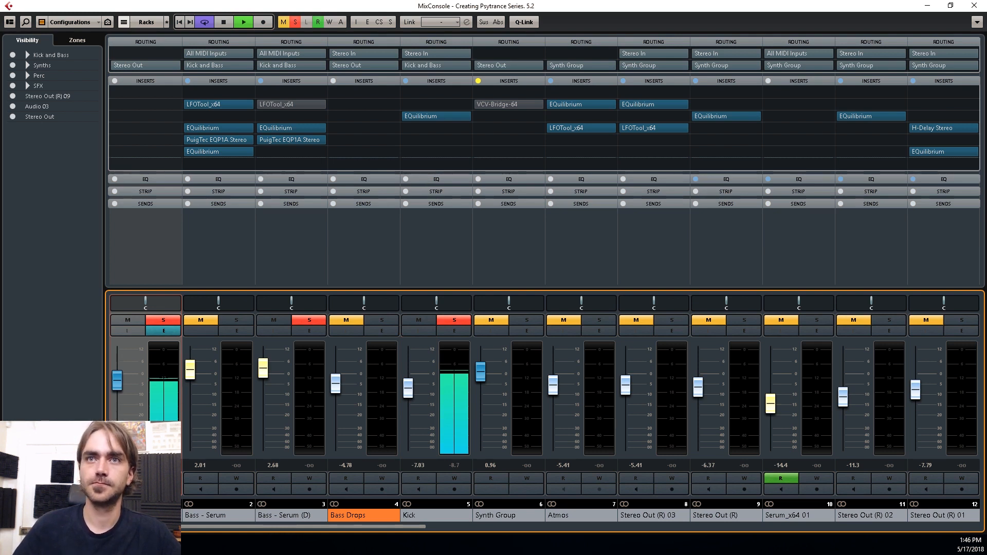
key(space)
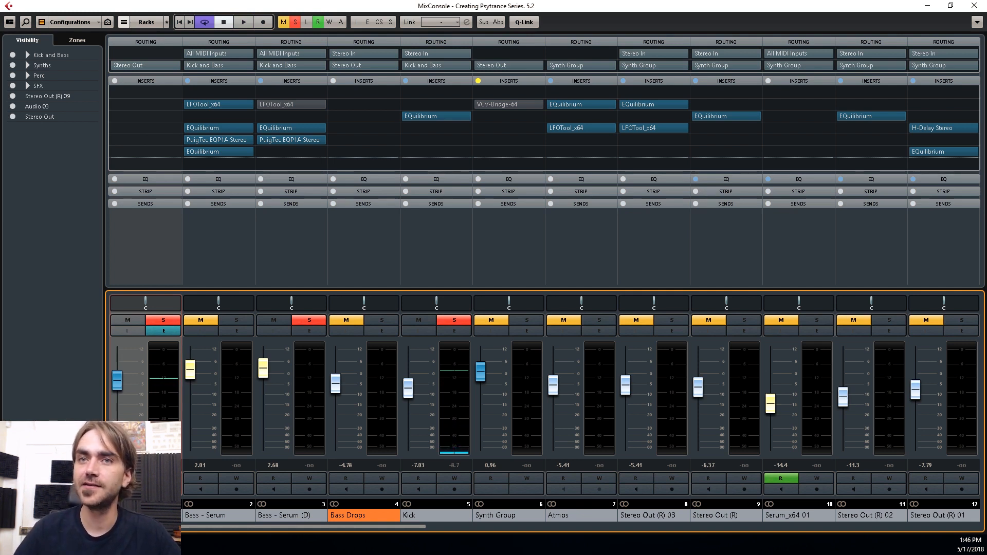
Select the channels from Bass - Serum through Bass Drops, and solo Bass - Serum in place of the Kick.
click(203, 520)
shift+click(362, 517)
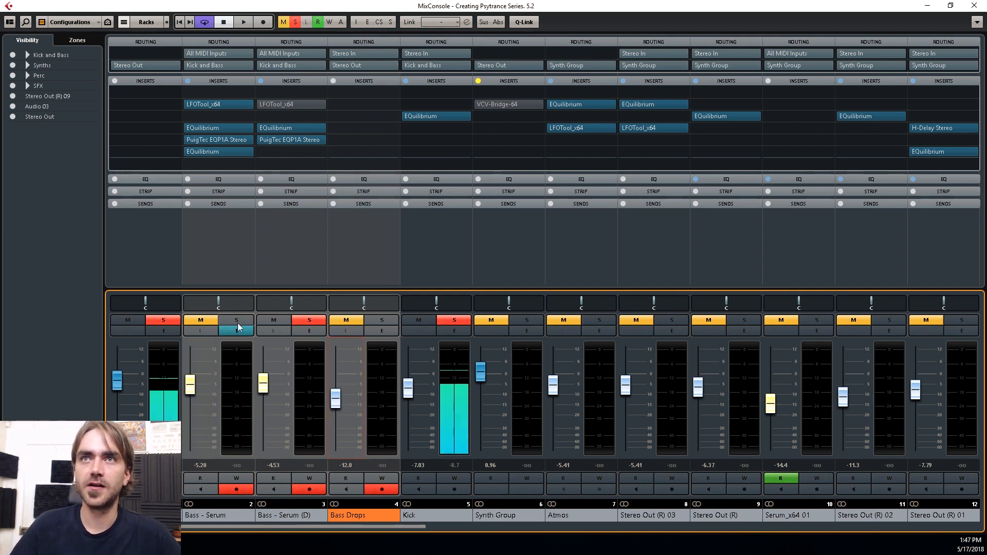
click(237, 321)
click(456, 320)
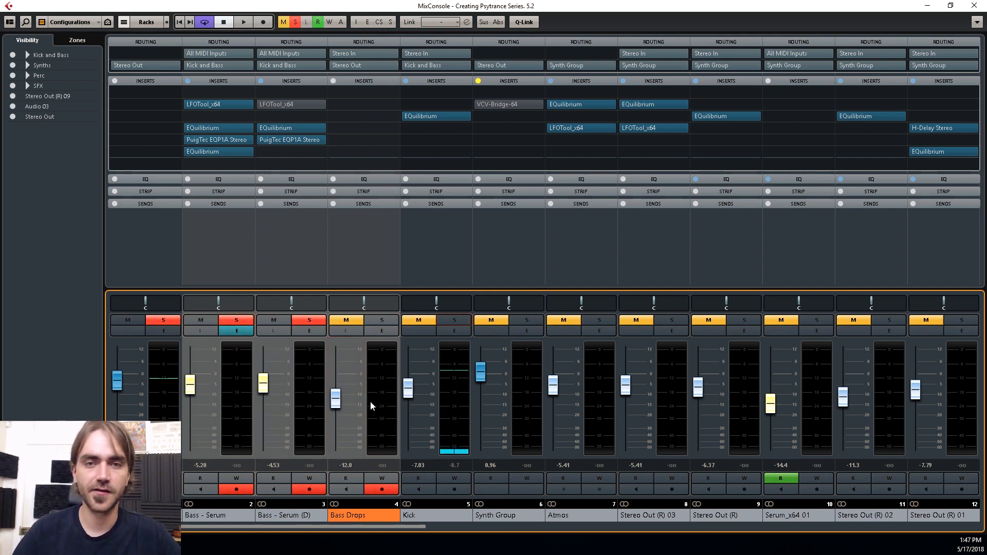
During playback, raise the selected bass channels' faders together, with Bass - Serum at 3.54 dB, and solo the Kick again.
key(space)
drag(190, 384, 190, 366)
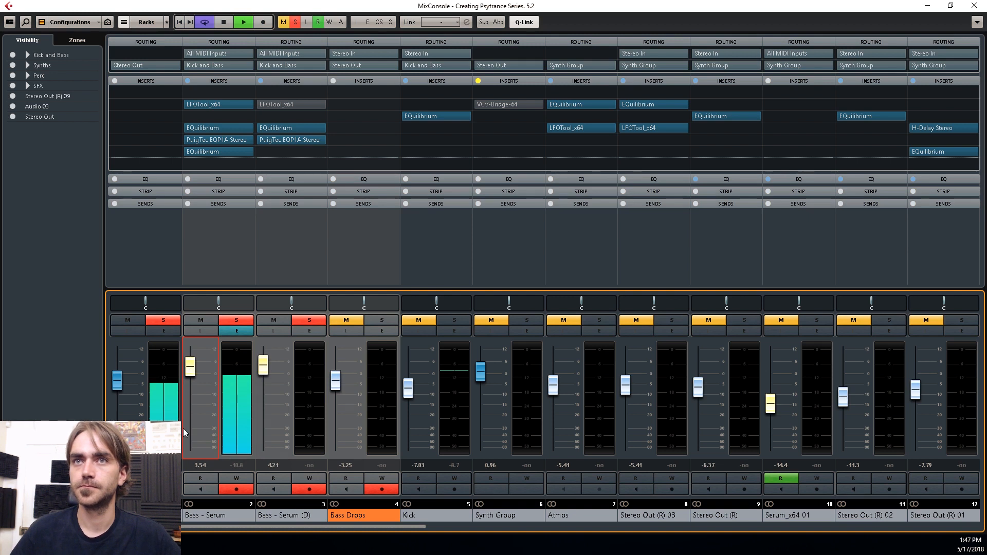
click(419, 321)
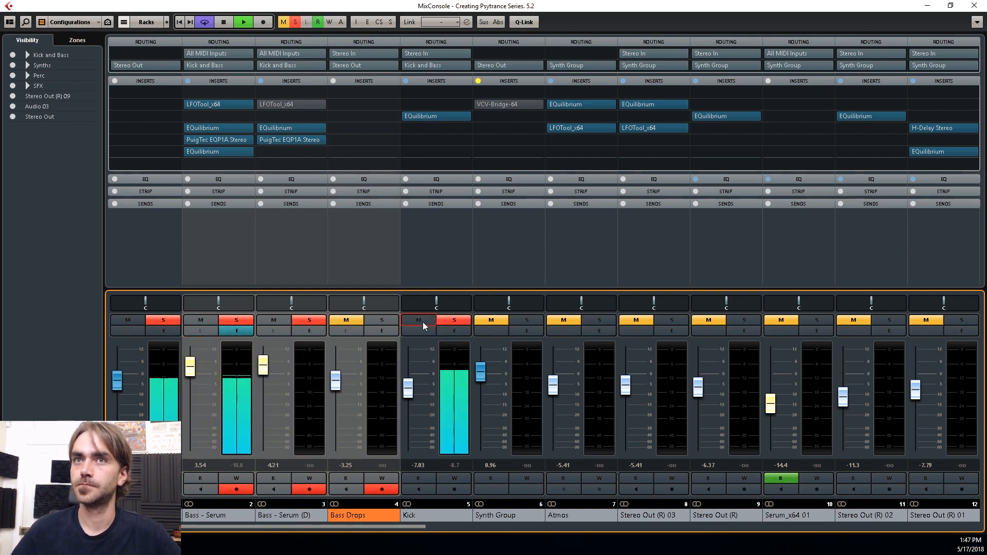
click(171, 413)
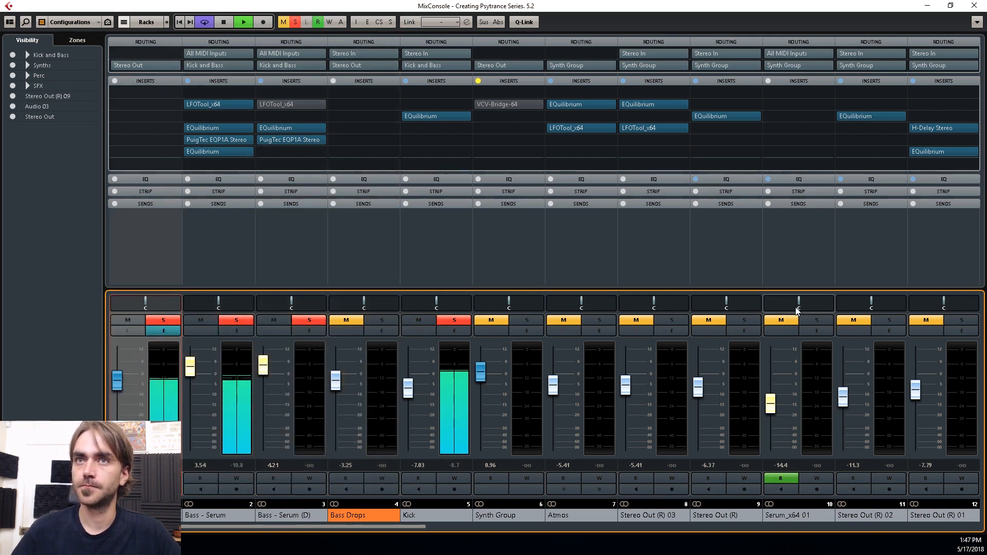
Close the MixConsole and listen to the arrangement from several points, including around bars 108, 29 and 95.
click(974, 6)
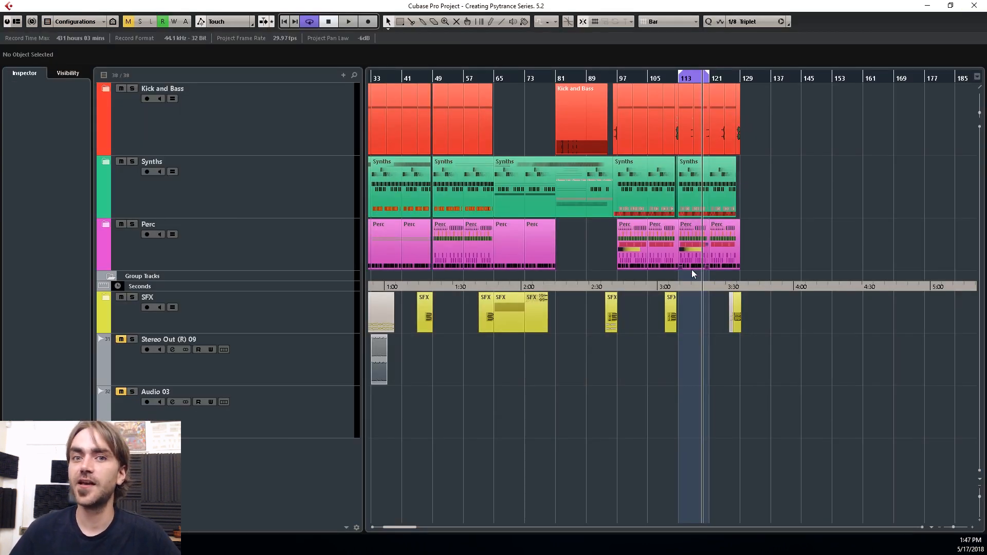
click(676, 78)
key(space)
click(661, 79)
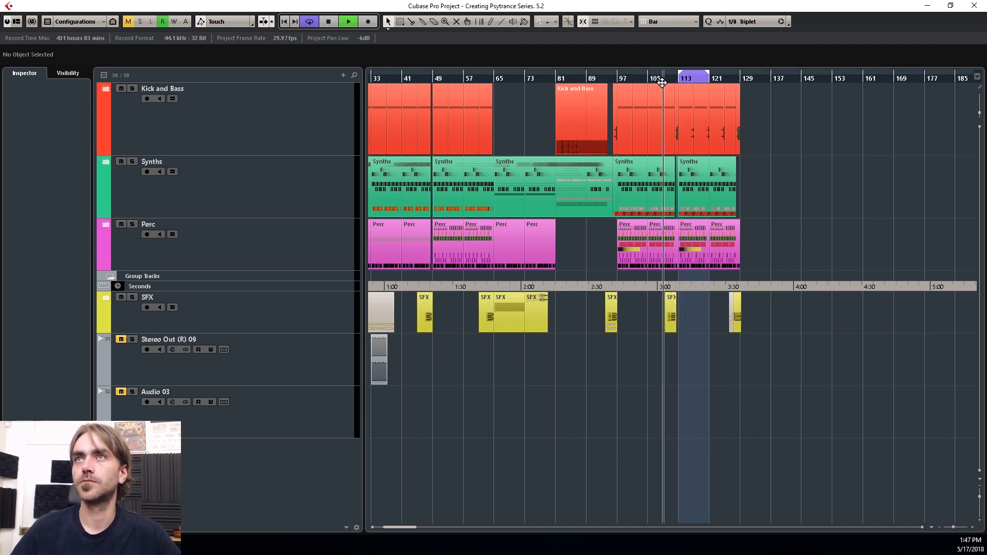
scroll(570, 329, left, 4)
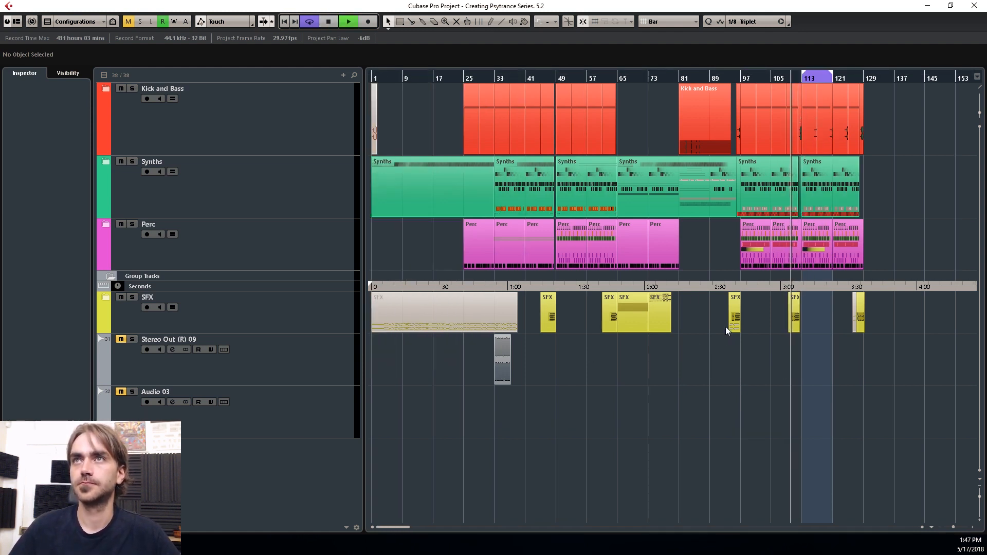
click(478, 78)
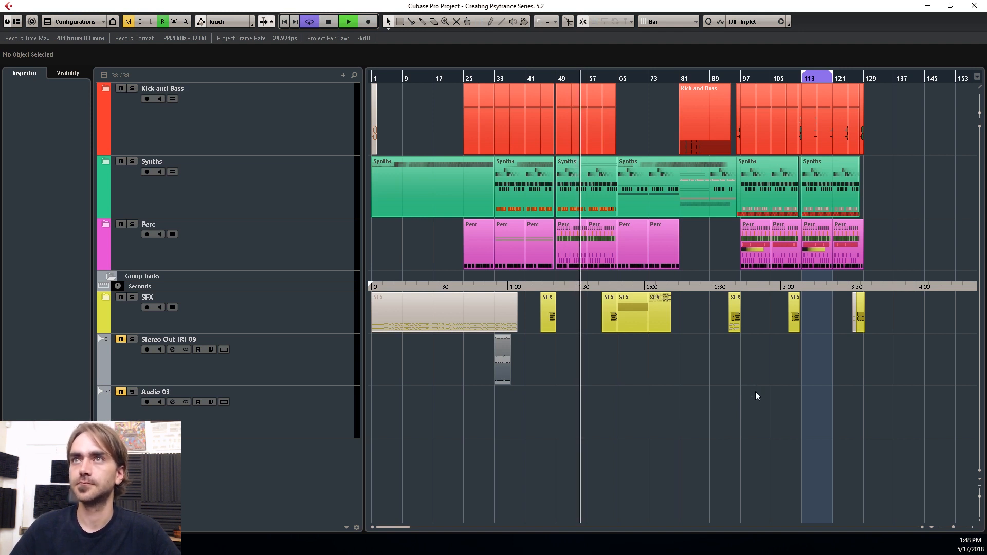
click(733, 77)
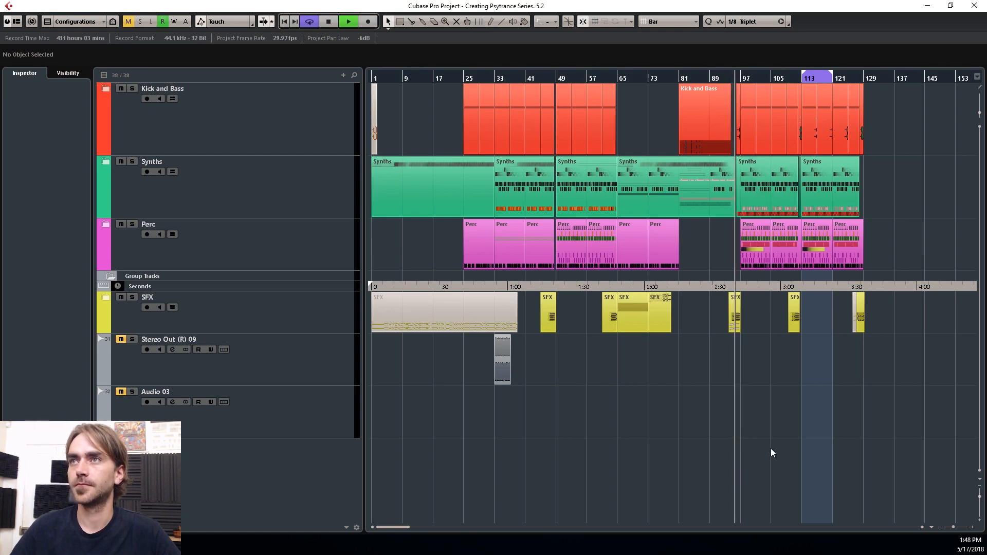